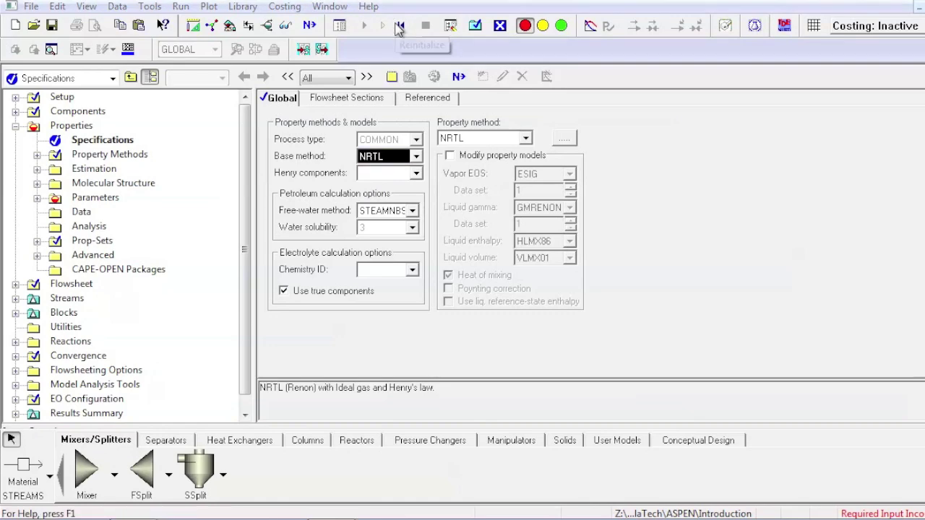
Step: Reinitialize the whole simulation and confirm the reset
{"action": "left_click", "coordinate": [406, 404]}
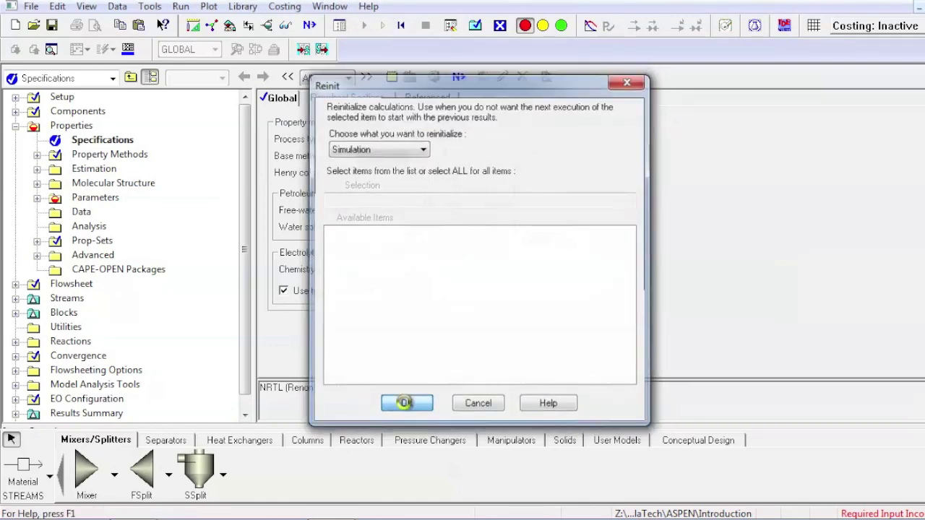
{"action": "left_click", "coordinate": [541, 311]}
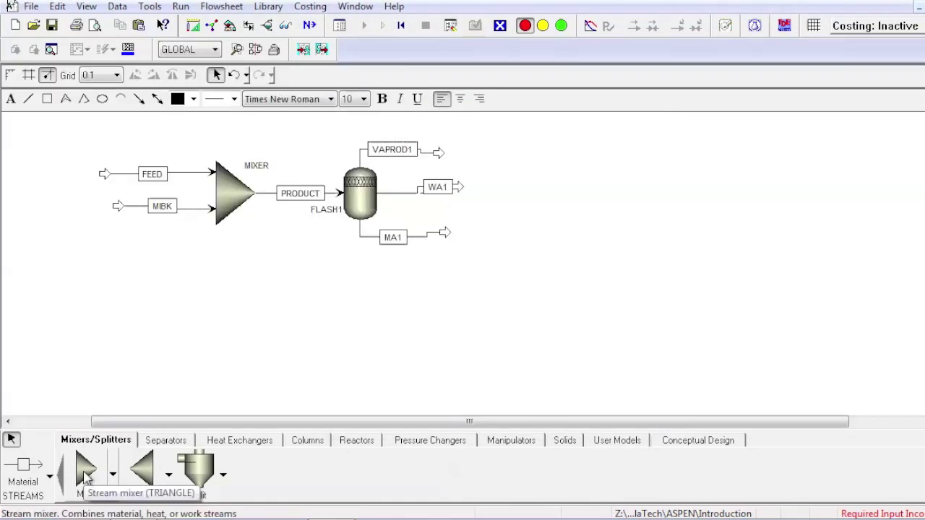
Step: Place a second mixer and a Flash3 separator below the existing flowsheet, and rename the new mixer MIXER2
{"action": "left_click_drag", "start_coordinate": [86, 470], "coordinate": [405, 326]}
{"action": "left_click", "coordinate": [165, 440]}
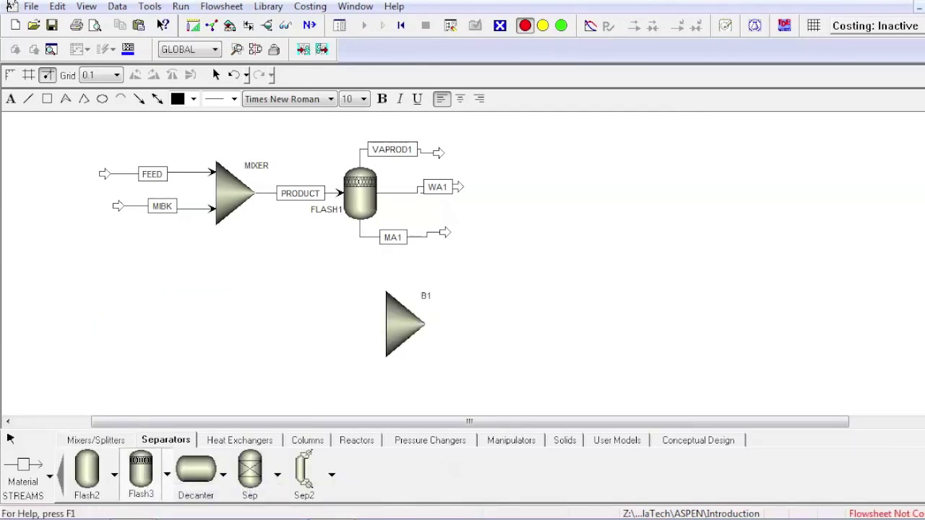
{"action": "left_click", "coordinate": [596, 324]}
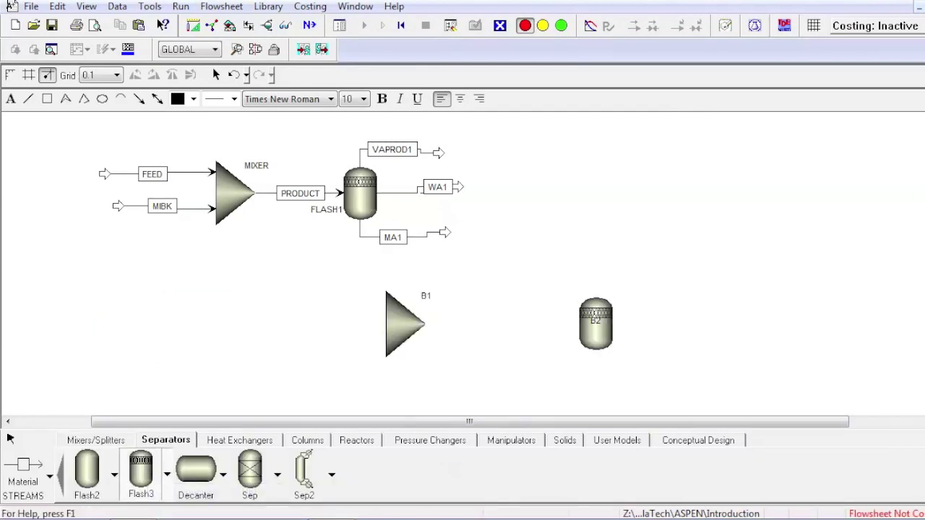
{"action": "right_click", "coordinate": [427, 299]}
{"action": "right_click", "coordinate": [427, 300]}
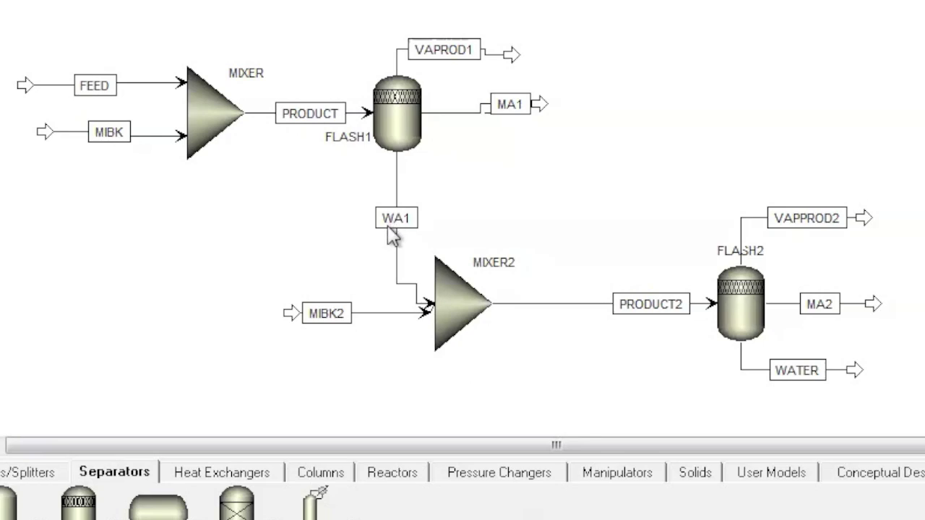
Step: Examine how the WA1, MIBK2 and PRODUCT2 streams connect to MIXER2 and FLASH2
{"action": "left_click", "coordinate": [393, 224]}
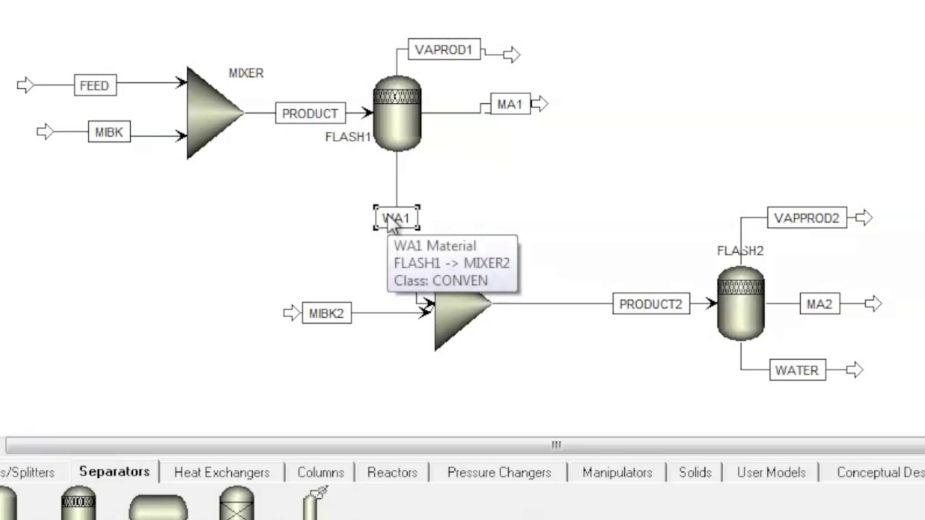
{"action": "left_click", "coordinate": [326, 321]}
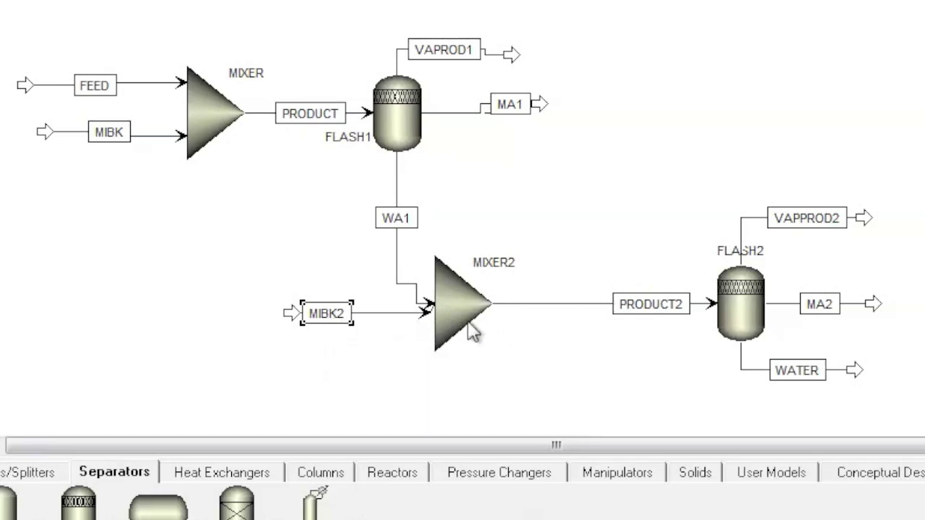
{"action": "left_click", "coordinate": [651, 308]}
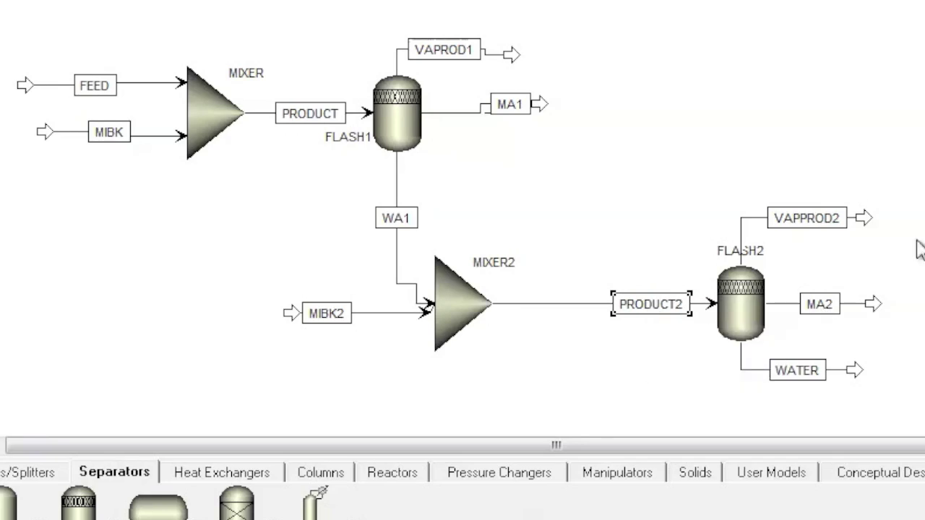
{"action": "left_click", "coordinate": [887, 251]}
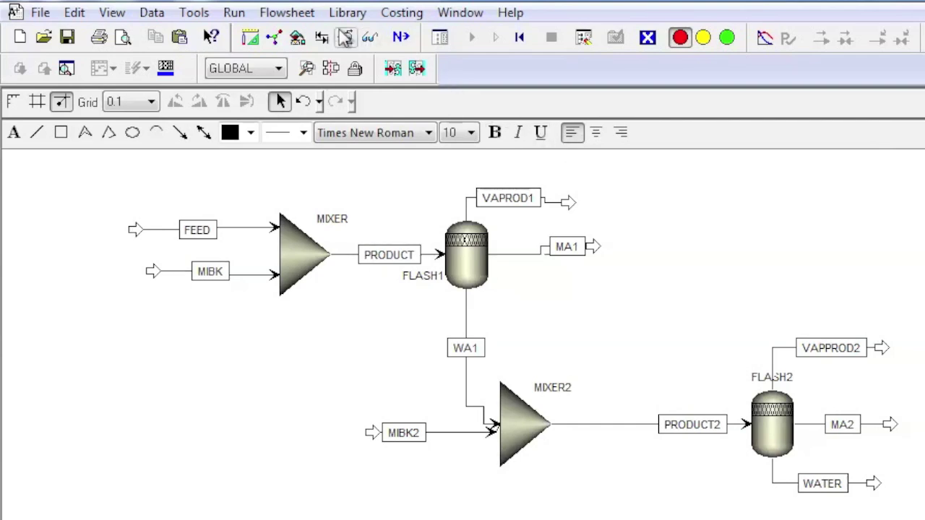
Step: Open the MIBK2 stream's specifications and set its total flow to 50 lb/hr on a mass basis
{"action": "left_click", "coordinate": [321, 37]}
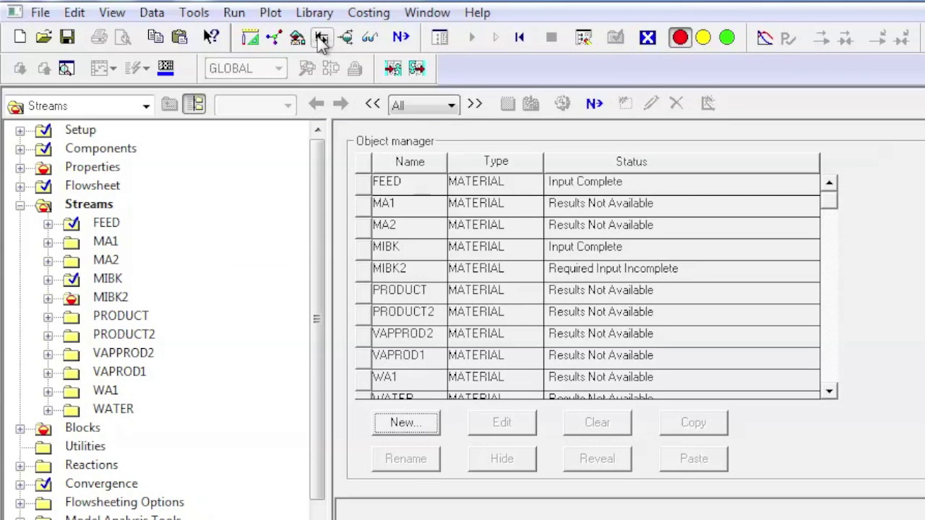
{"action": "double_click", "coordinate": [112, 298]}
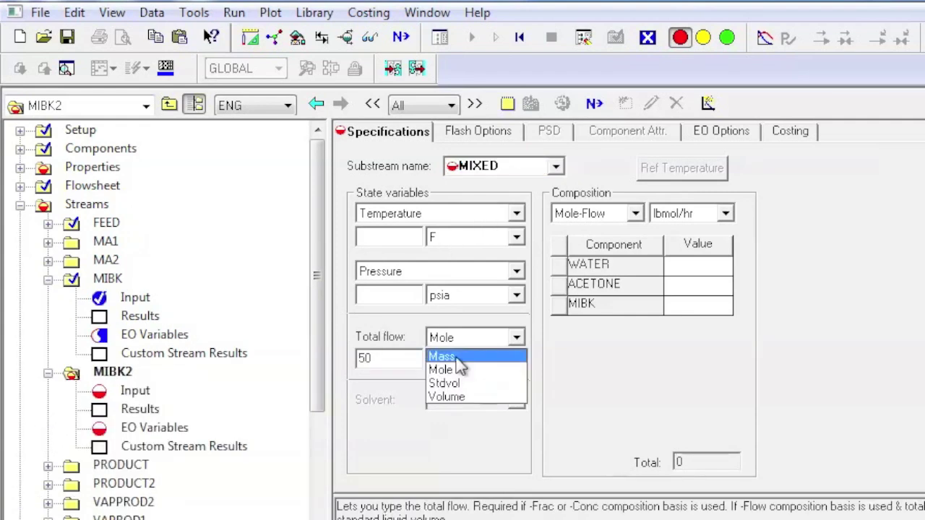
{"action": "left_click", "coordinate": [454, 356]}
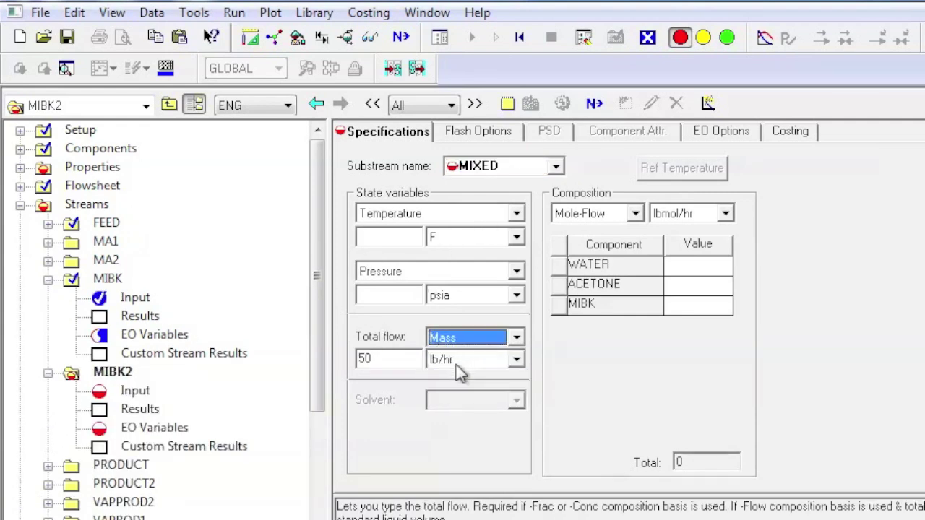
{"action": "left_click", "coordinate": [448, 370]}
{"action": "left_click", "coordinate": [448, 374]}
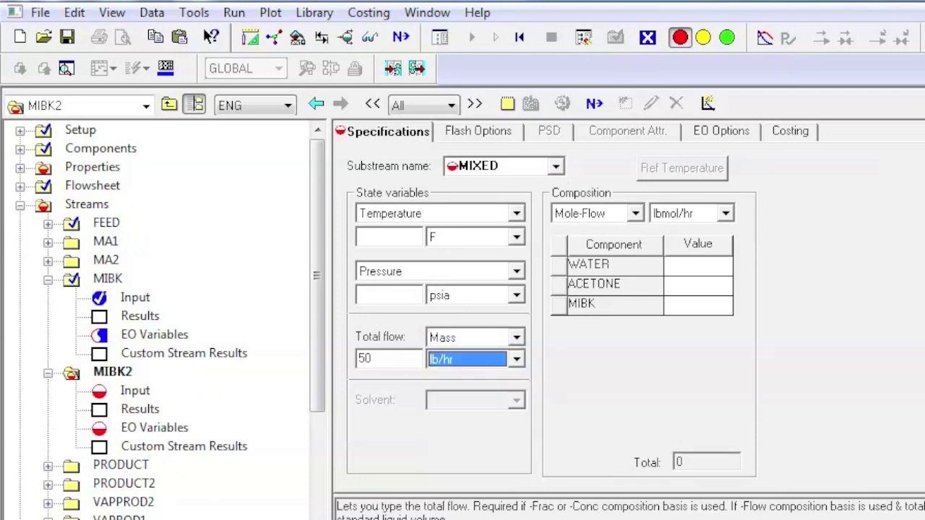
{"action": "left_click", "coordinate": [372, 359]}
Step: Set the MIBK2 stream's temperature to 75 F and its pressure to 50 psi
{"action": "left_click", "coordinate": [375, 237]}
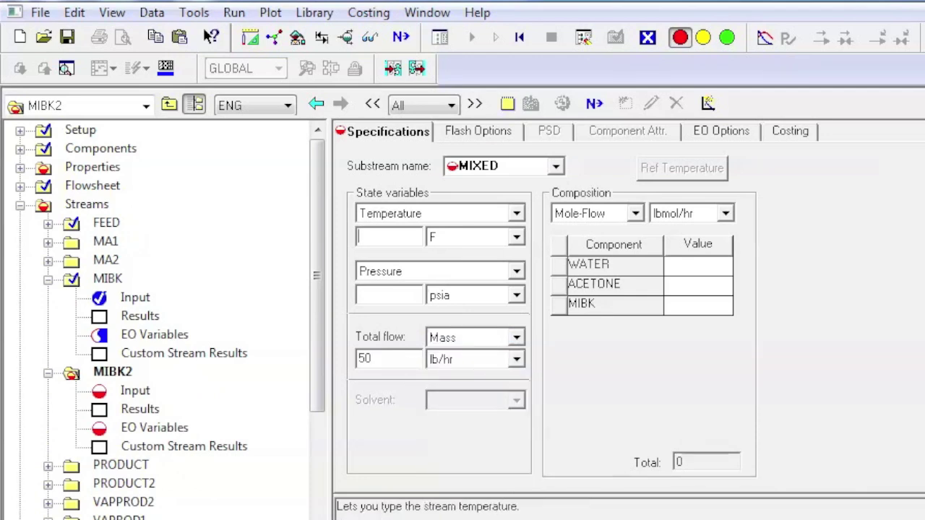
{"action": "type", "text": "75"}
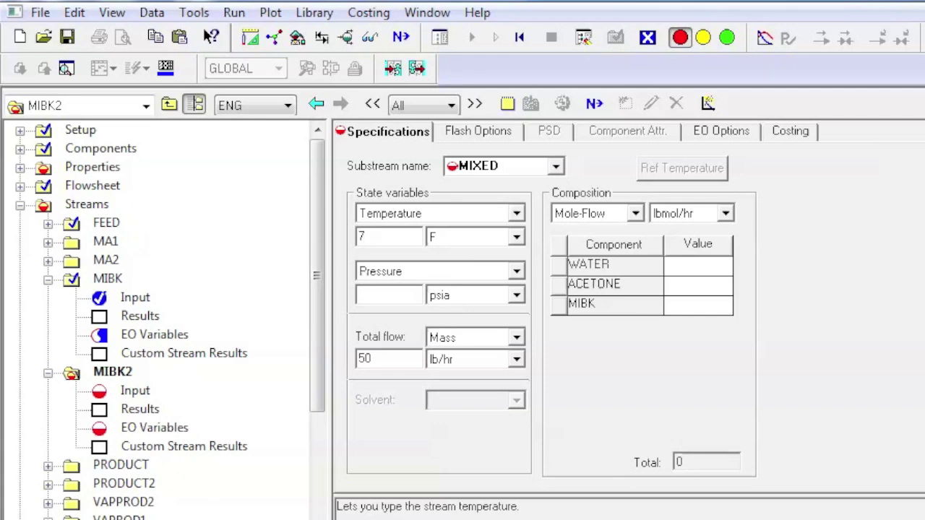
{"action": "left_click", "coordinate": [402, 295]}
{"action": "type", "text": "50"}
{"action": "left_click", "coordinate": [443, 308]}
{"action": "left_click", "coordinate": [464, 421]}
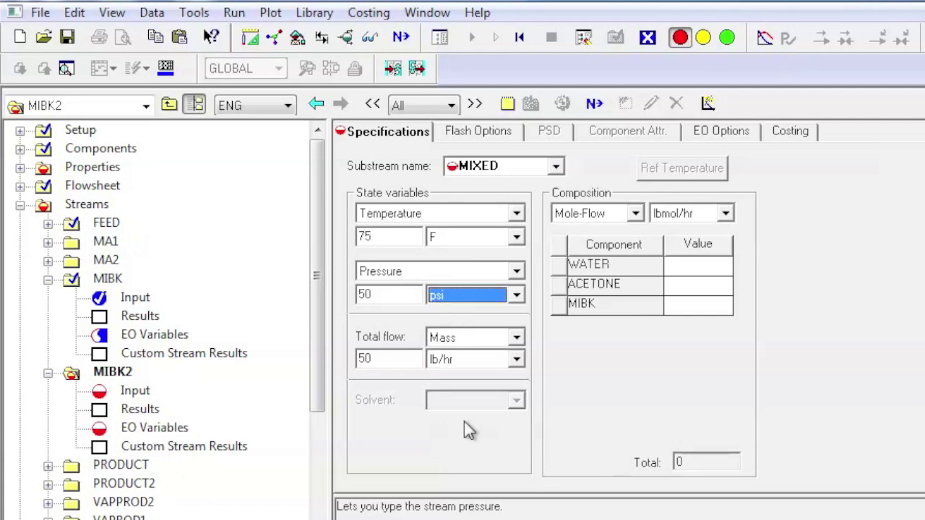
Step: Specify the MIBK2 stream's composition as Mass-Frac with a value of 1 for MIBK
{"action": "left_click", "coordinate": [636, 214]}
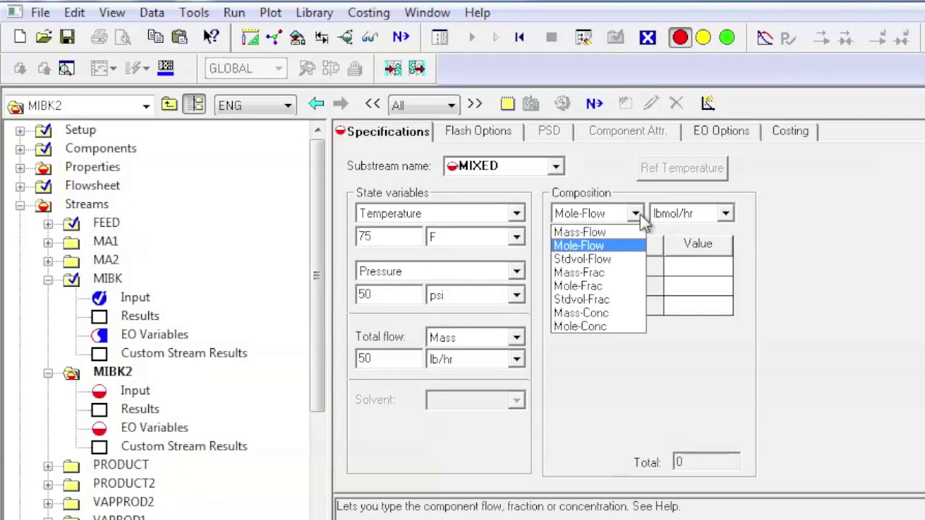
{"action": "left_click", "coordinate": [618, 278]}
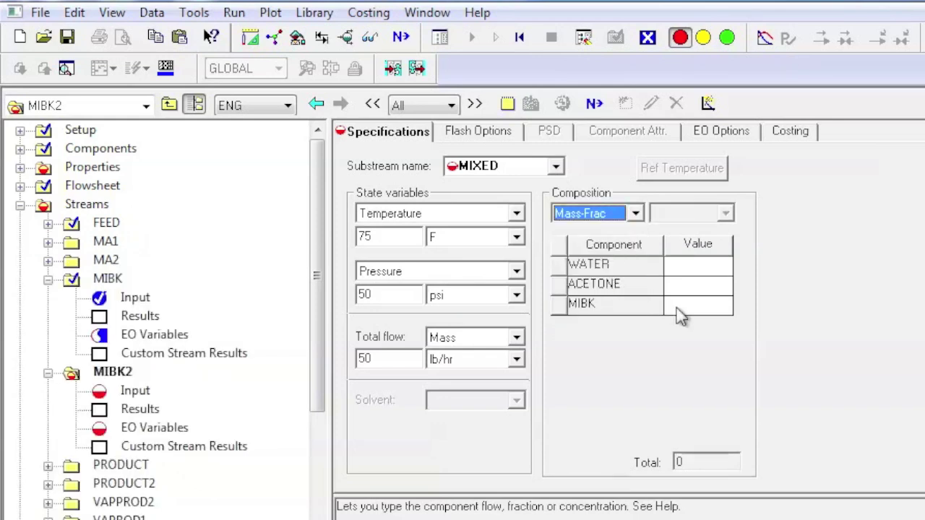
{"action": "type", "text": "1"}
{"action": "key", "text": "Return"}
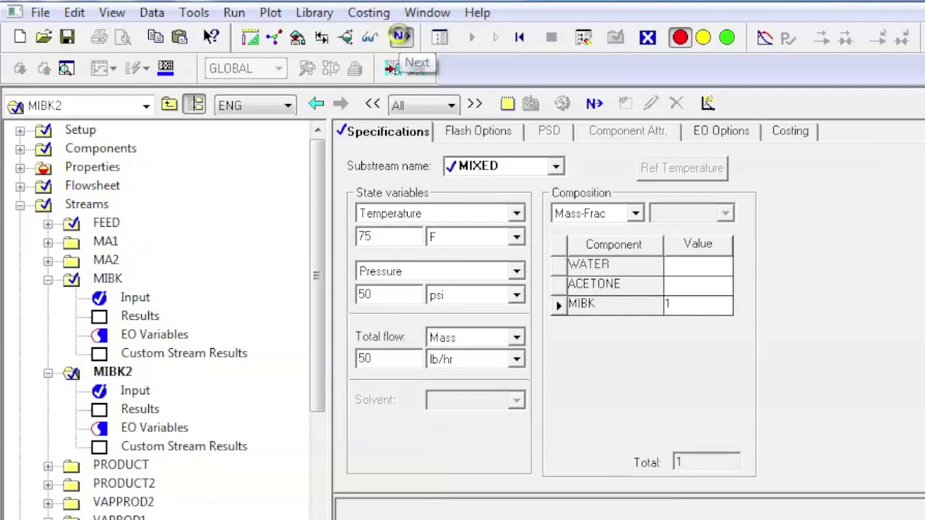
Step: Proceed to the FLASH2 block's input and set its temperature to 75 F and pressure to 50 psi
{"action": "left_click", "coordinate": [400, 40]}
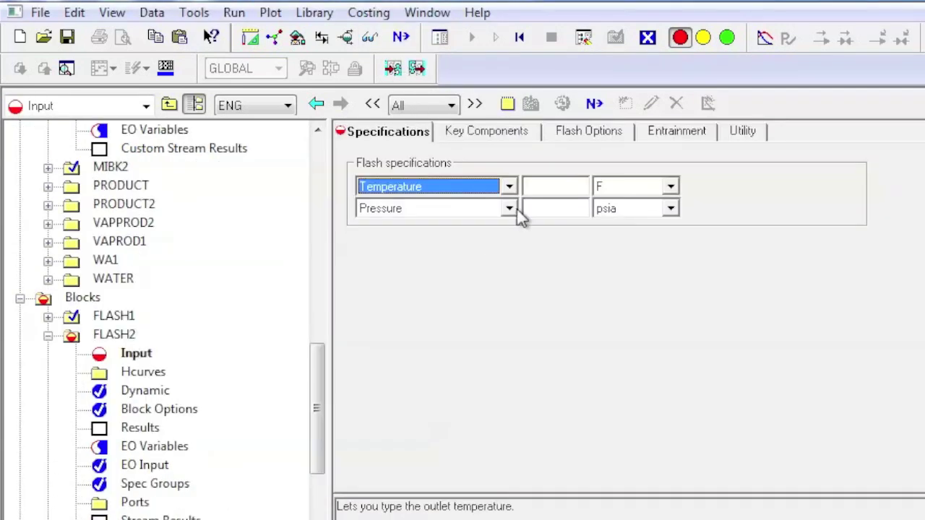
{"action": "left_click", "coordinate": [545, 187]}
{"action": "type", "text": "75"}
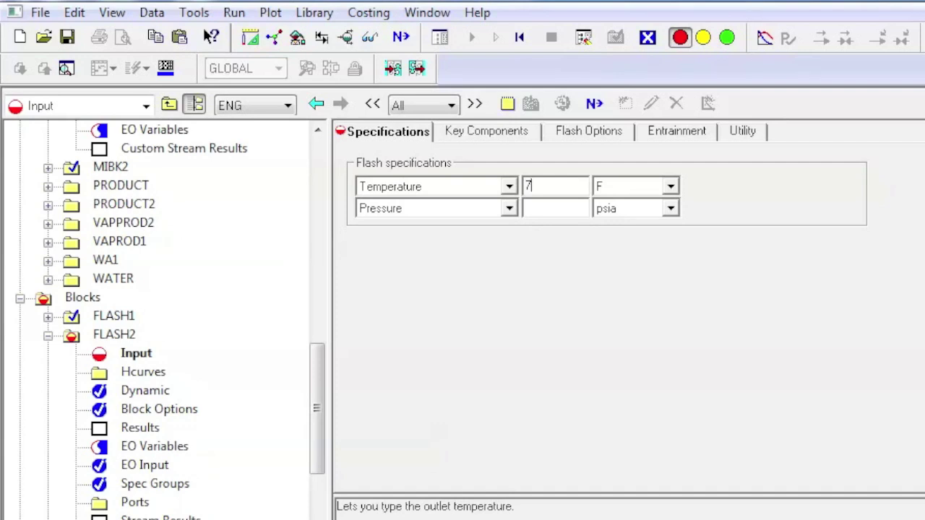
{"action": "left_click", "coordinate": [531, 208]}
{"action": "type", "text": "50"}
{"action": "key", "text": "Tab"}
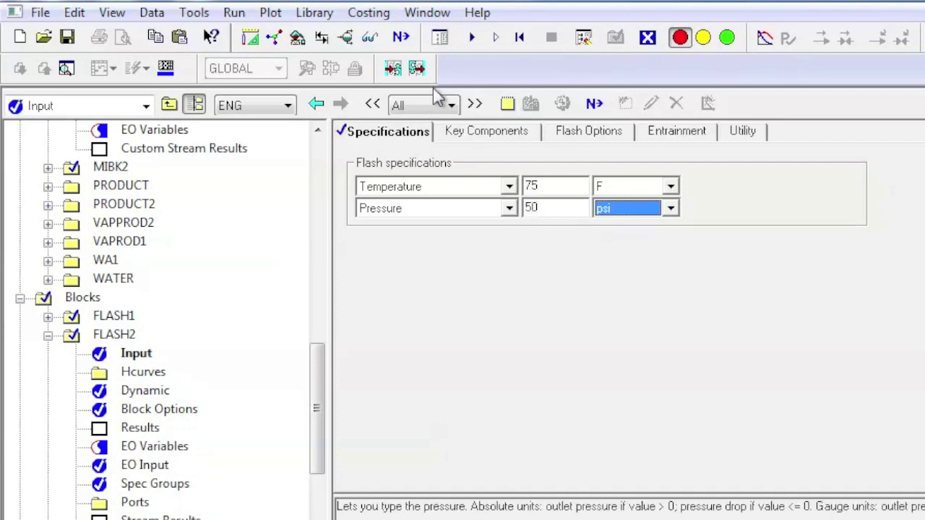
Step: Run the simulation with the completed inputs
{"action": "left_click", "coordinate": [402, 40]}
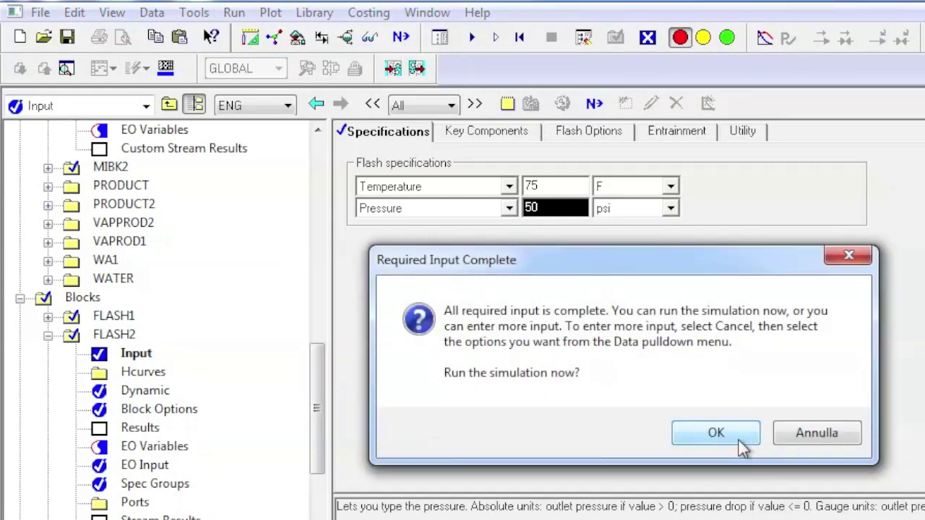
{"action": "left_click", "coordinate": [732, 447]}
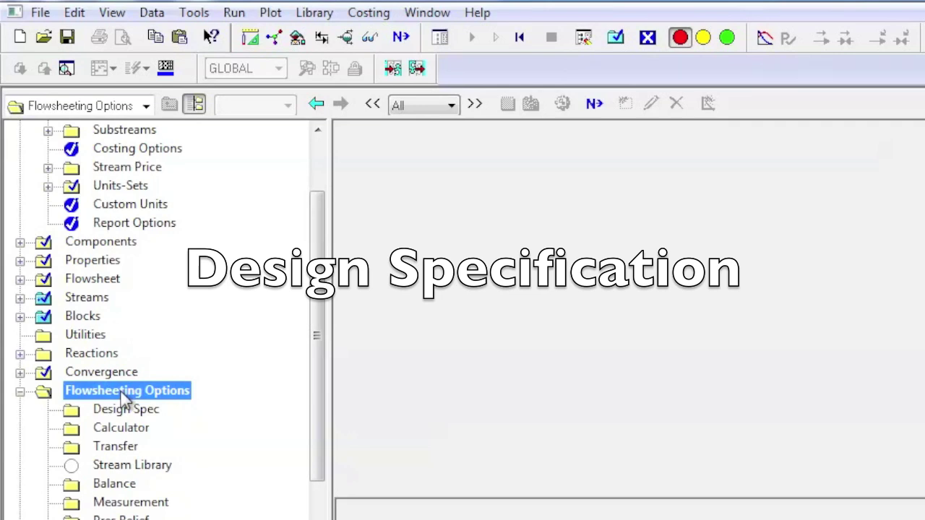
Step: Create the design specification DS-1 and look over its specification and manipulated-variable inputs, returning to the variable definitions
{"action": "left_click", "coordinate": [126, 410]}
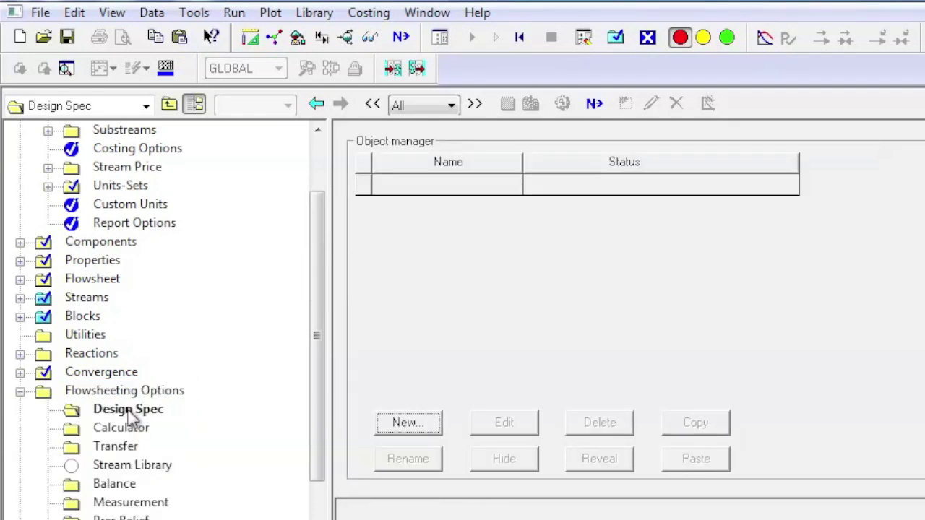
{"action": "left_click", "coordinate": [407, 423]}
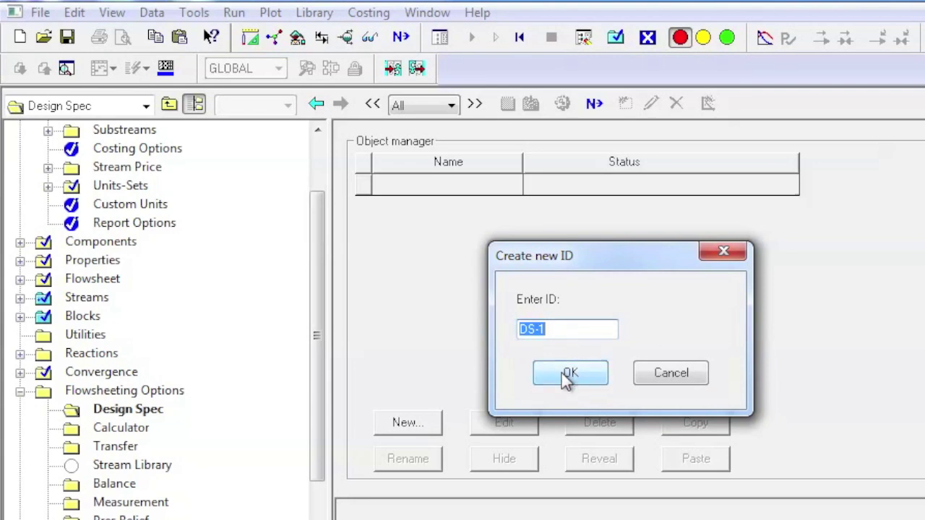
{"action": "left_click", "coordinate": [567, 374]}
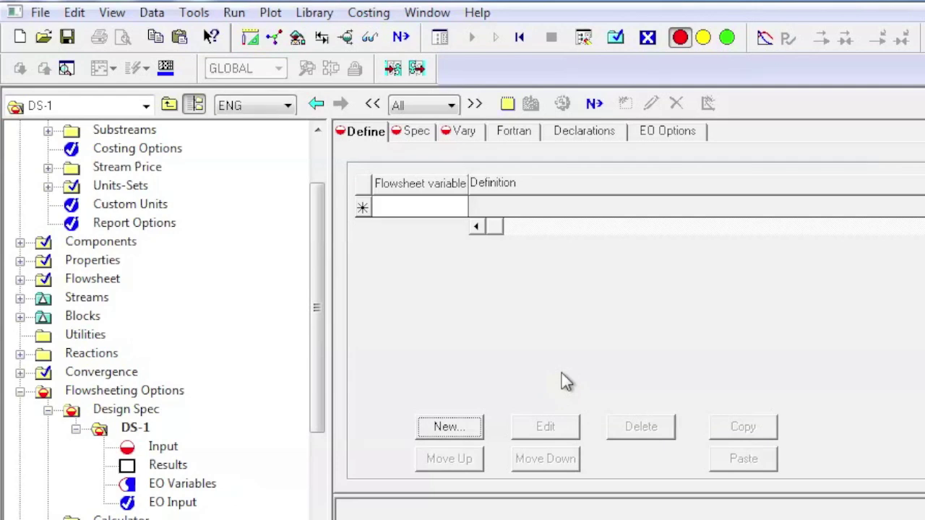
{"action": "left_click", "coordinate": [413, 133]}
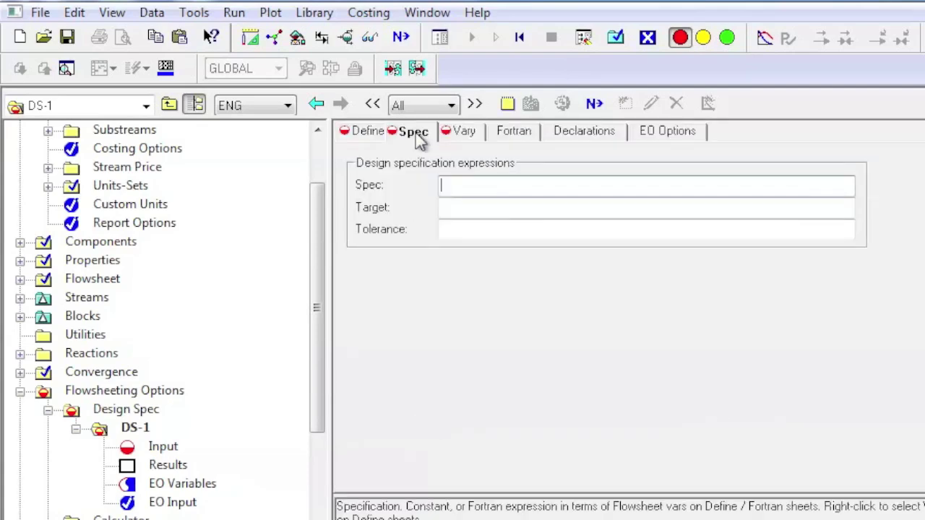
{"action": "left_click", "coordinate": [459, 134]}
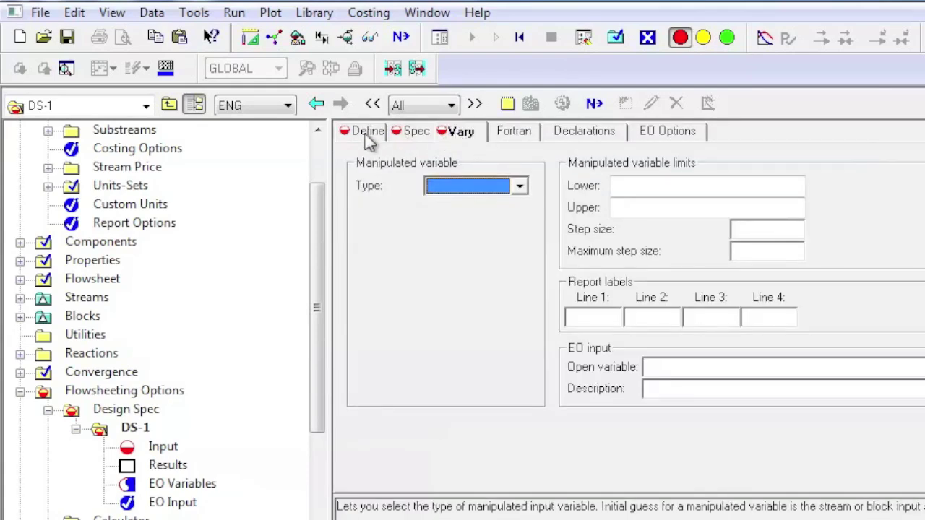
{"action": "left_click", "coordinate": [369, 134]}
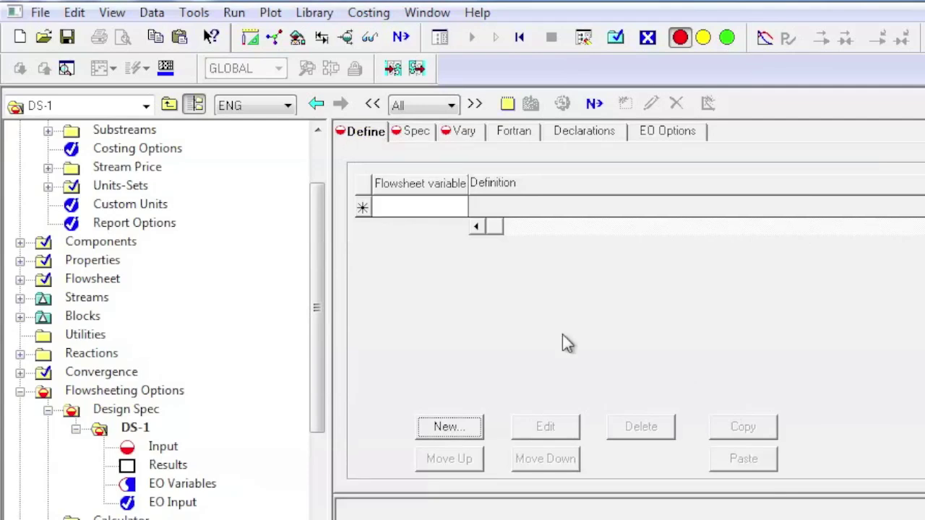
Step: Create a flowsheet variable named WATER in DS-1 and set its reference type to Mass-Frac
{"action": "left_click", "coordinate": [449, 427]}
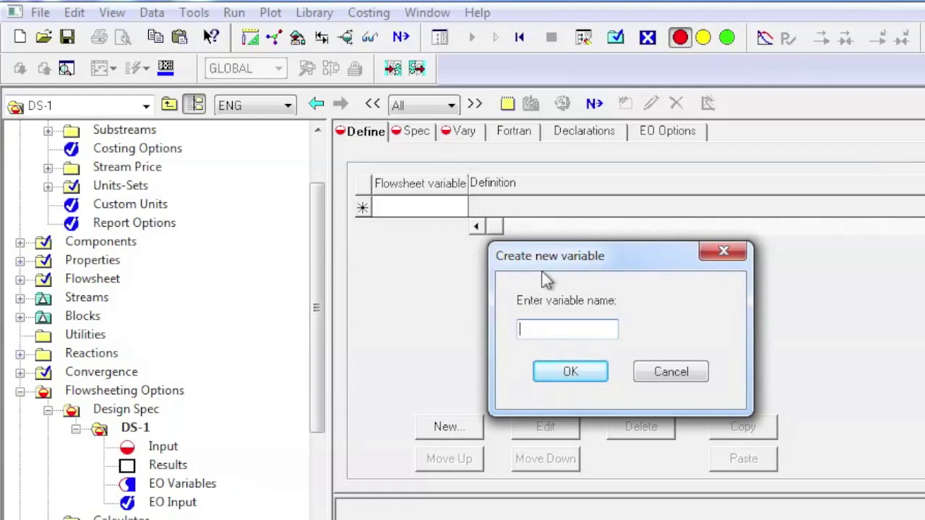
{"action": "type", "text": "WATER"}
{"action": "key", "text": "Return"}
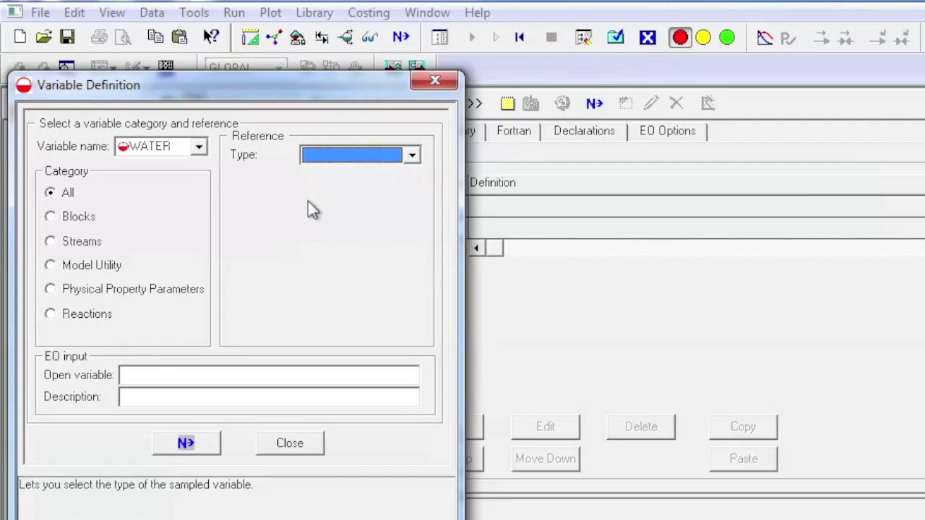
{"action": "left_click", "coordinate": [349, 157]}
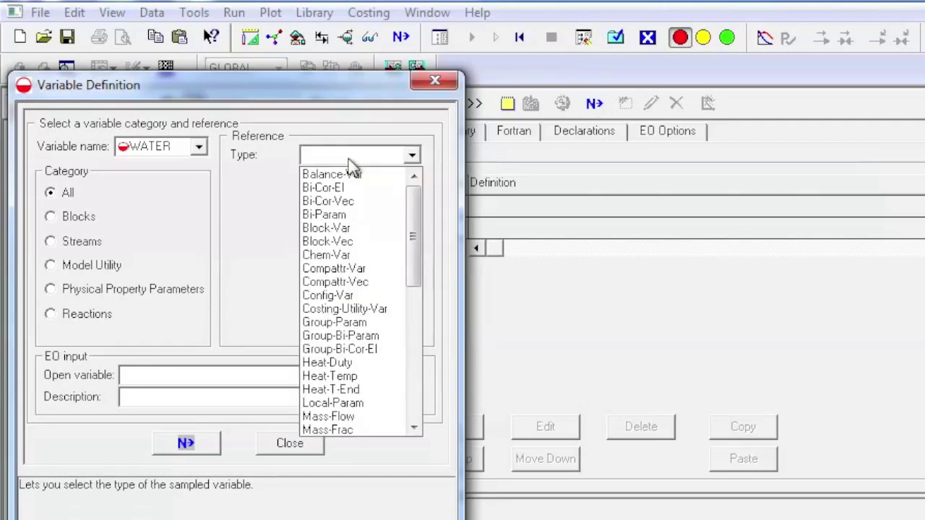
{"action": "left_click", "coordinate": [337, 430]}
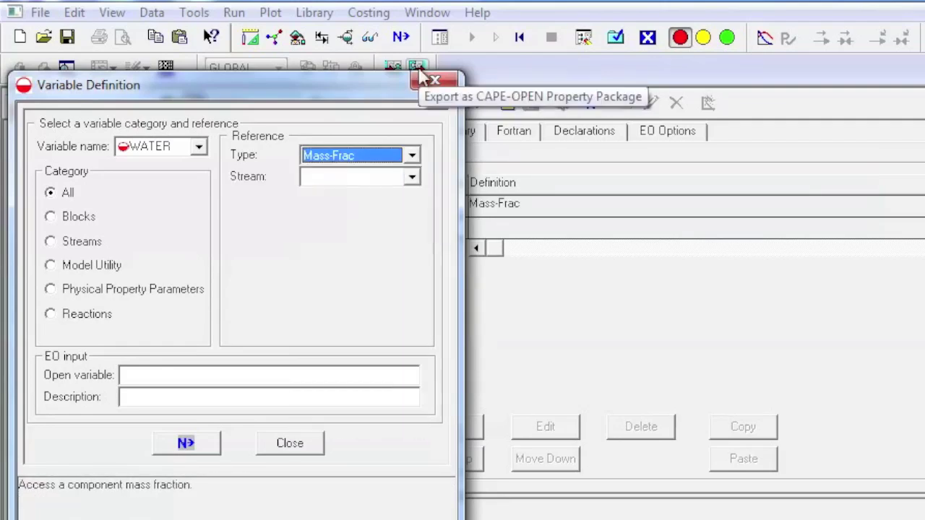
Step: Reference the variable to the WATER component in the WATER stream and close its definition
{"action": "left_click", "coordinate": [356, 179]}
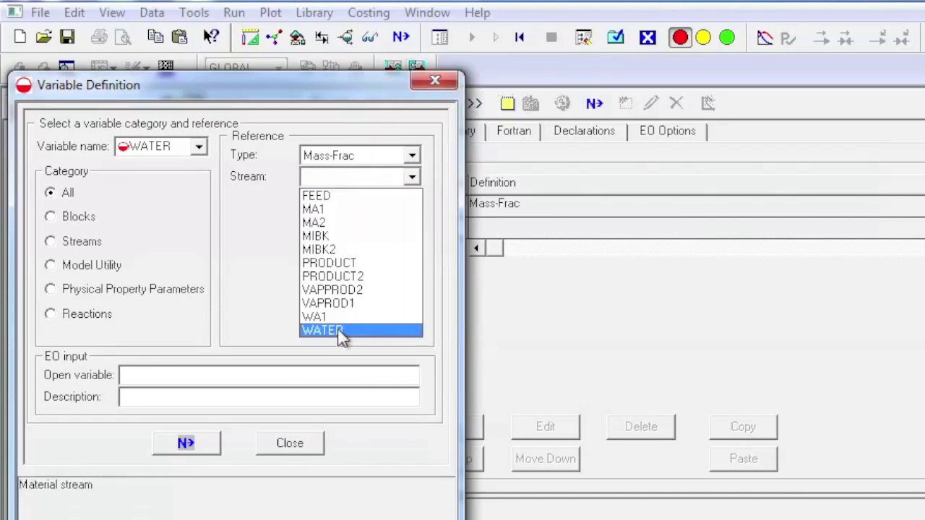
{"action": "left_click", "coordinate": [343, 331]}
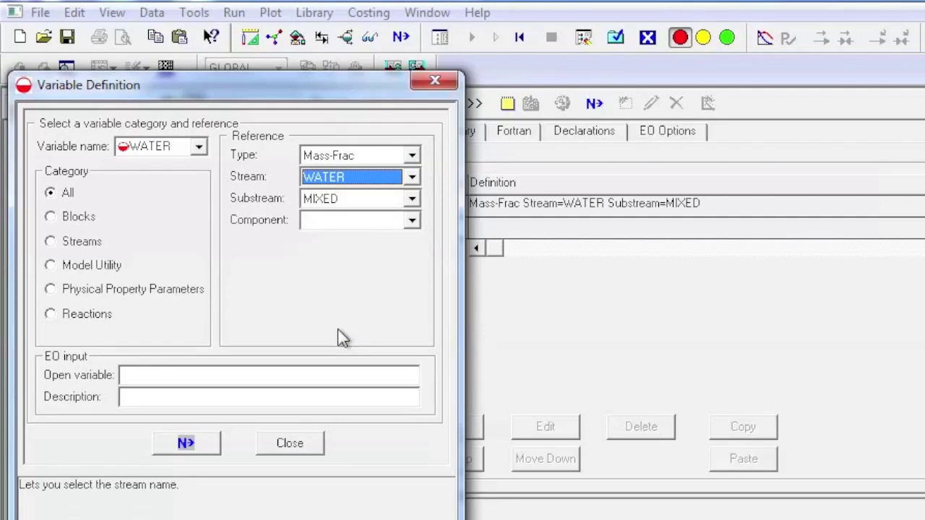
{"action": "key", "text": "Delete"}
{"action": "left_click", "coordinate": [341, 228]}
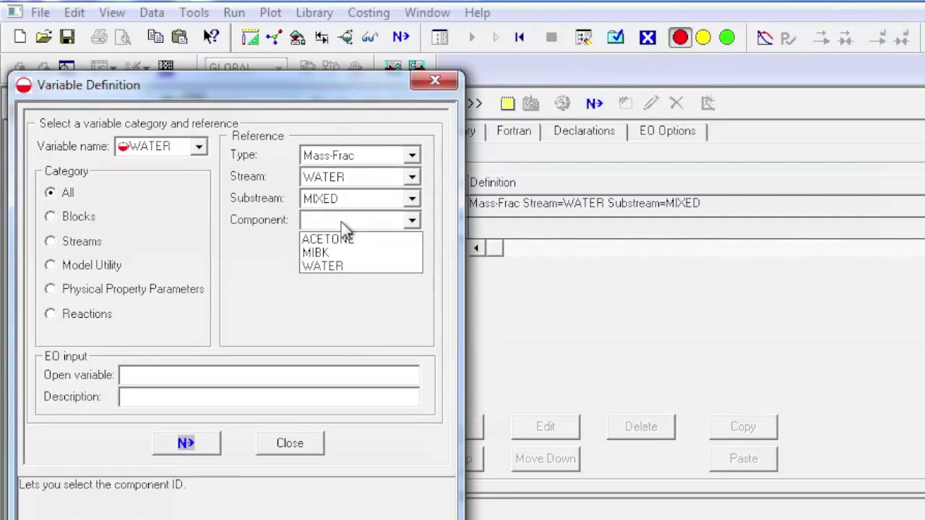
{"action": "left_click", "coordinate": [339, 268]}
{"action": "key", "text": "Escape"}
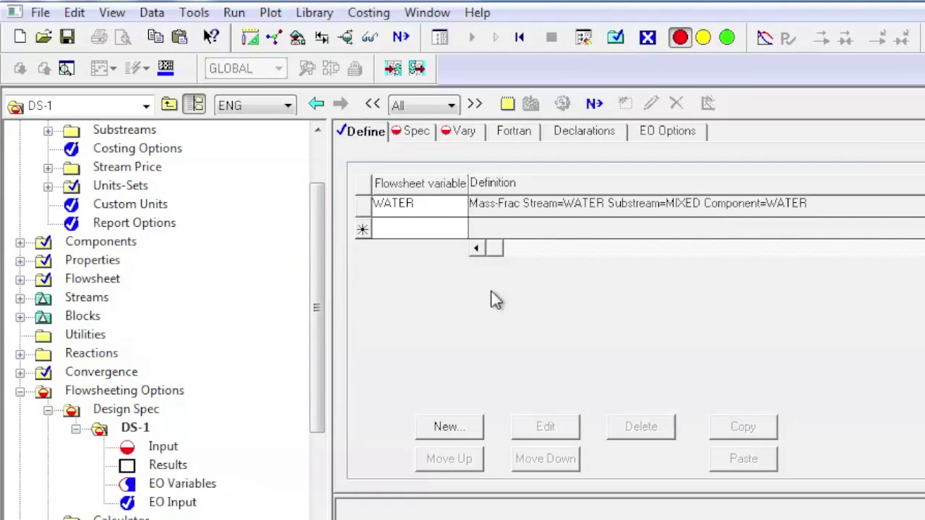
Step: Enter the design specification expression WATER with a target of 0.90 and a tolerance of 0.0001
{"action": "left_click", "coordinate": [407, 133]}
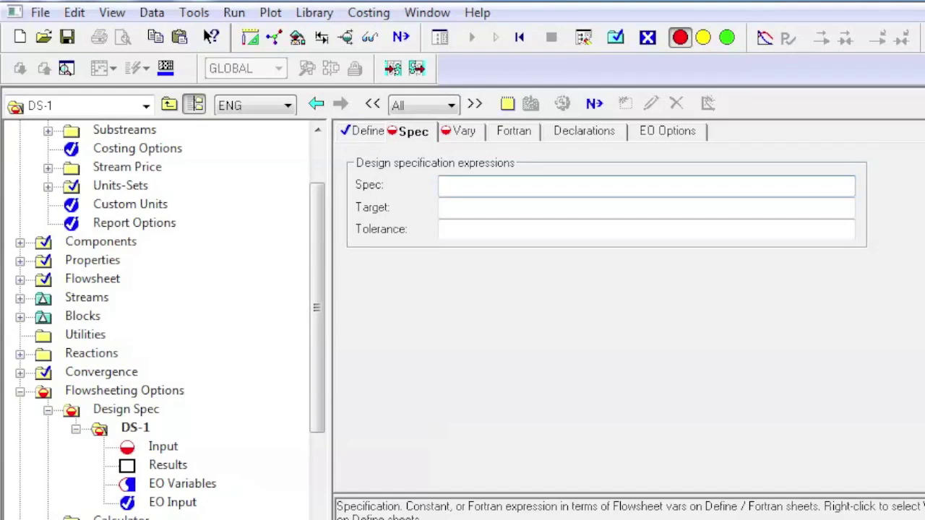
{"action": "type", "text": "WATER"}
{"action": "left_click", "coordinate": [477, 204]}
{"action": "type", "text": "0.90"}
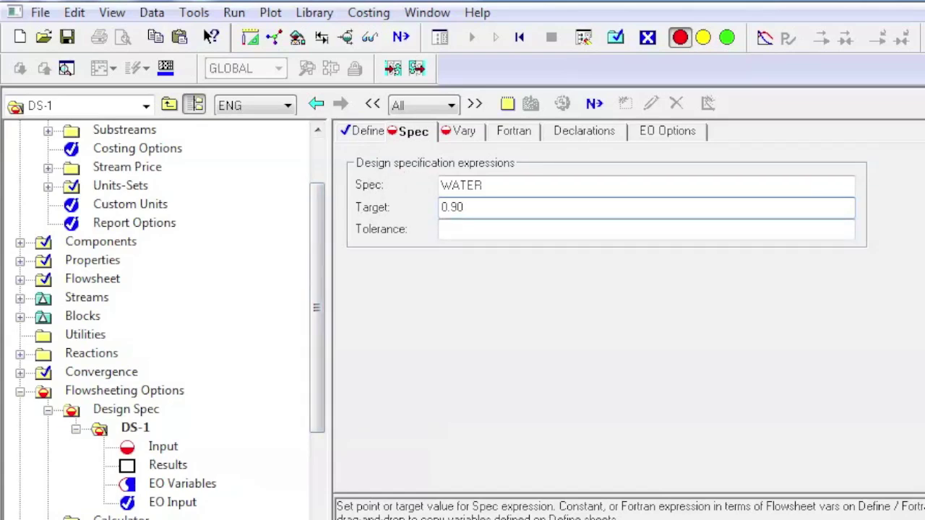
{"action": "left_click", "coordinate": [462, 229]}
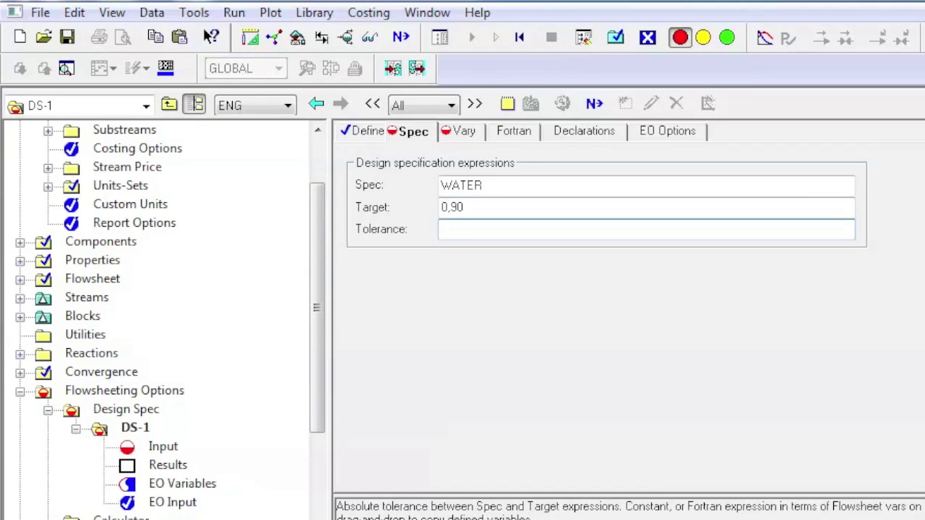
{"action": "type", "text": "0.0001"}
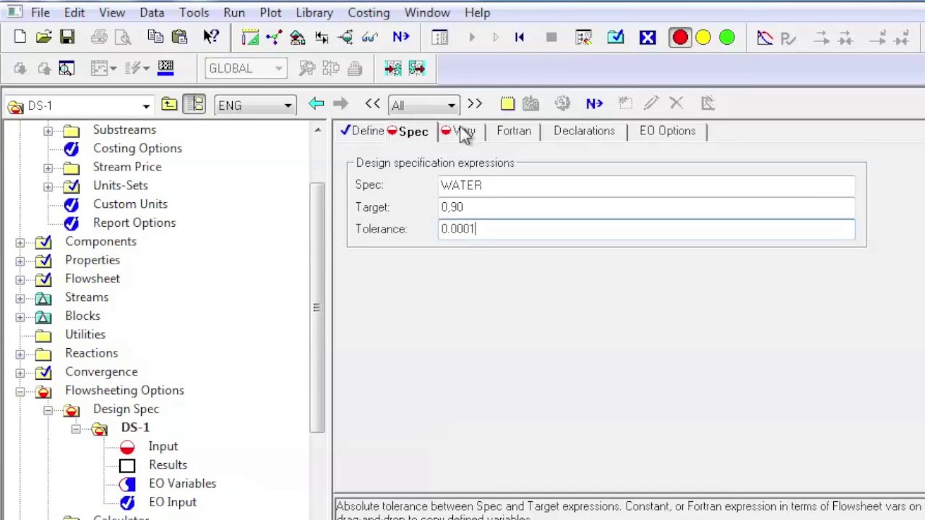
Step: Choose the Mass-Flow of component MIBK in stream MIBK2 as the manipulated variable
{"action": "left_click", "coordinate": [463, 133]}
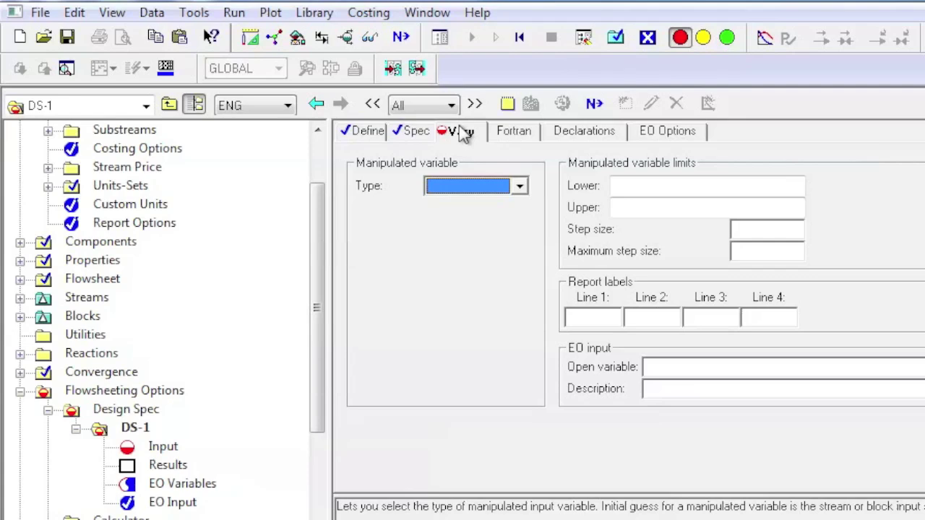
{"action": "left_click", "coordinate": [503, 189]}
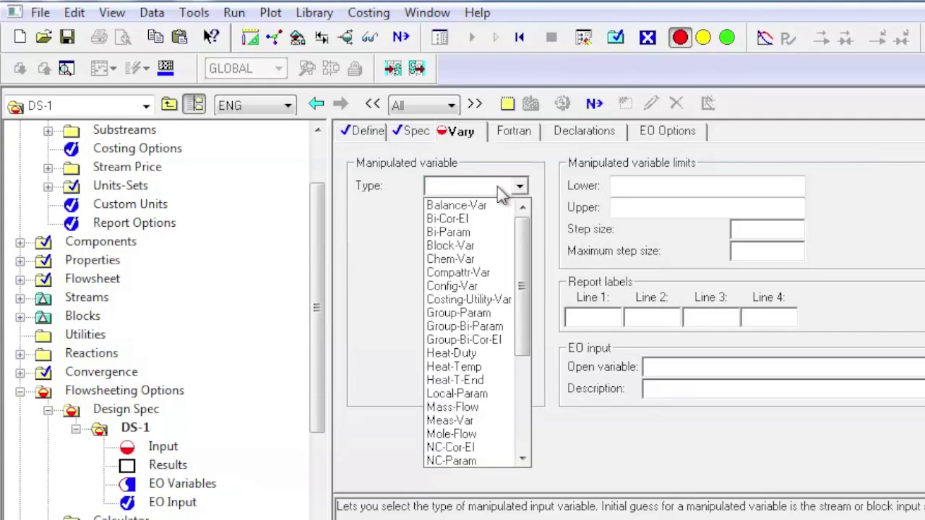
{"action": "left_click", "coordinate": [452, 407]}
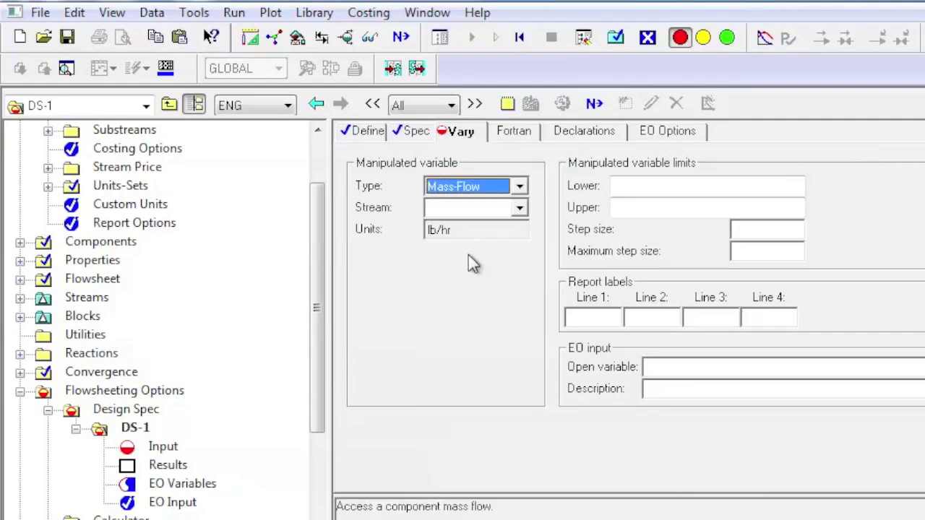
{"action": "left_click", "coordinate": [503, 209]}
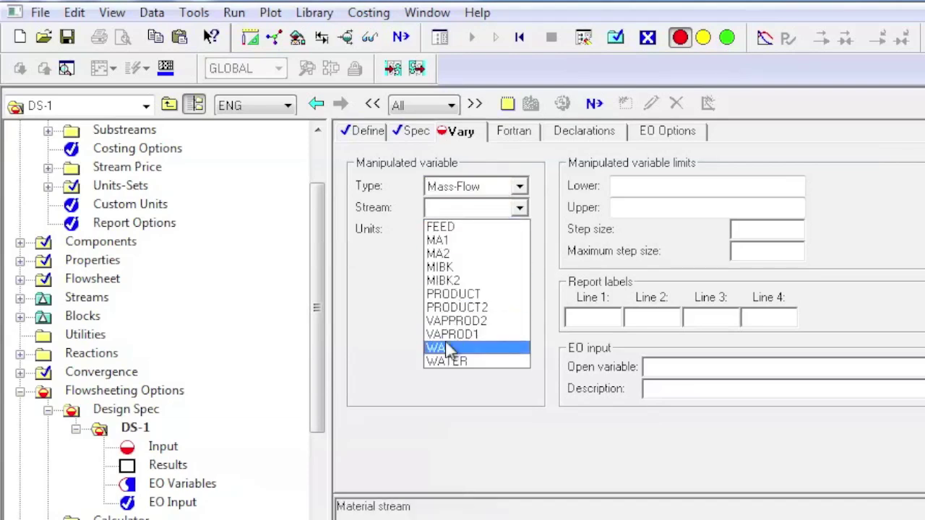
{"action": "left_click", "coordinate": [480, 282]}
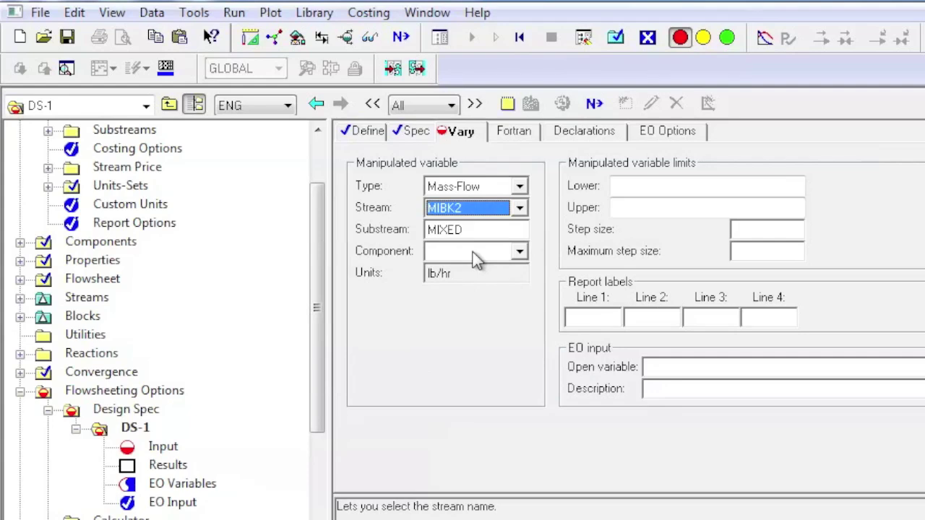
{"action": "left_click", "coordinate": [475, 260]}
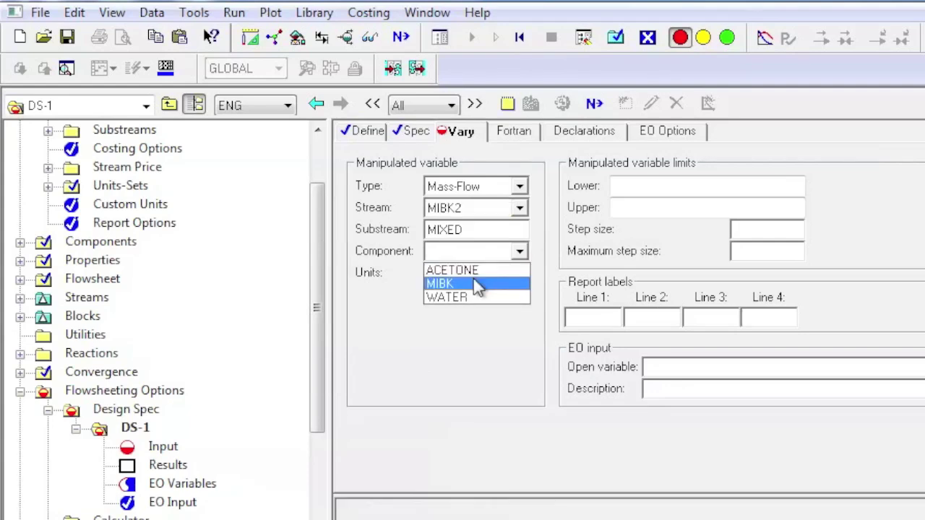
{"action": "left_click", "coordinate": [477, 284]}
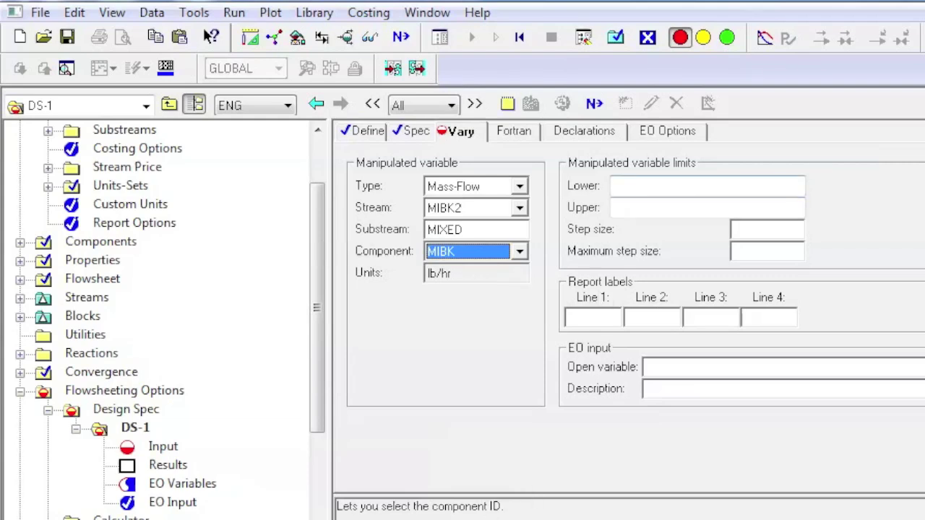
Step: Set the manipulated variable limits to 25 lower and 100 upper
{"action": "left_click", "coordinate": [615, 186]}
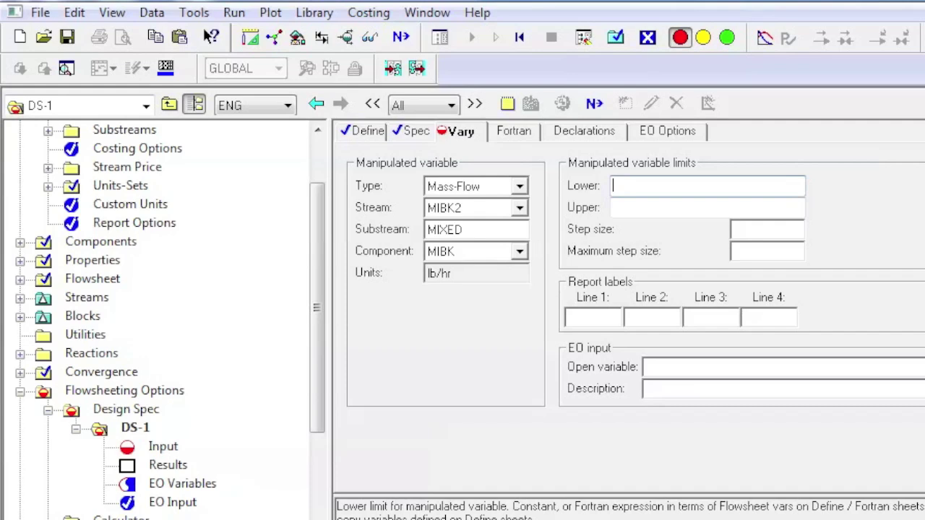
{"action": "type", "text": "25"}
{"action": "left_click", "coordinate": [679, 207]}
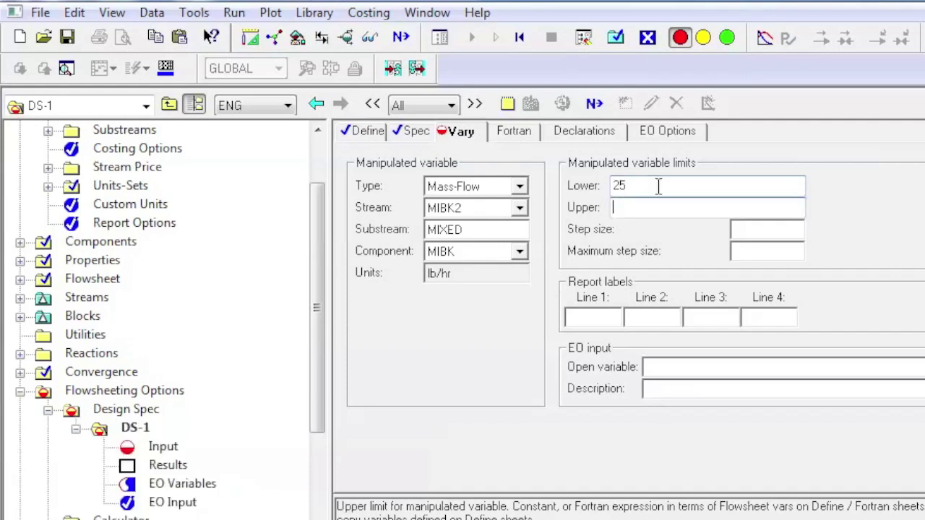
{"action": "type", "text": "100"}
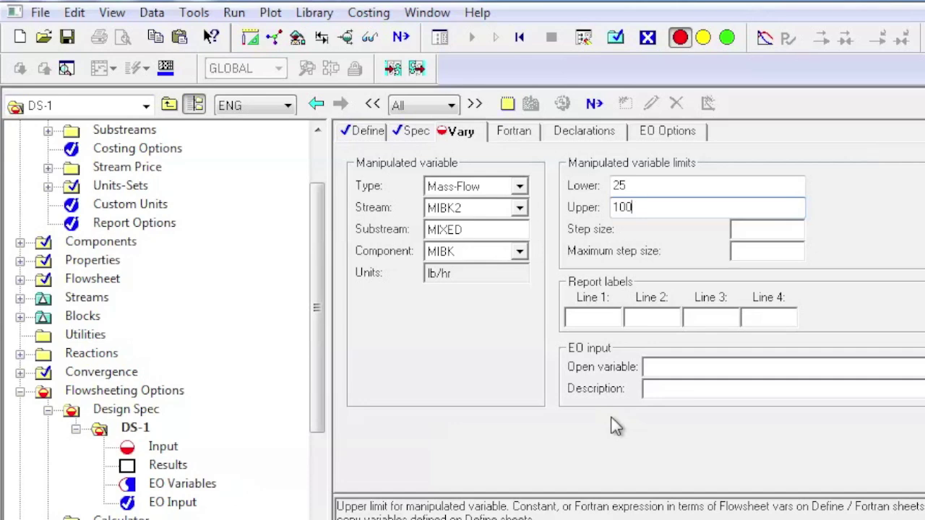
{"action": "key", "text": "Return"}
Step: Run the simulation with the design specification and review the solver's iterations in the calculation log
{"action": "left_click", "coordinate": [402, 39]}
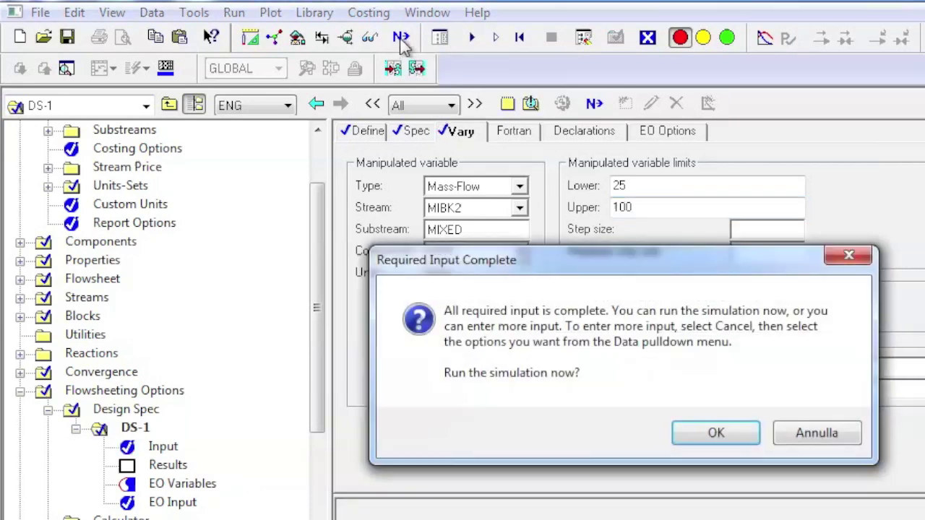
{"action": "left_click", "coordinate": [704, 437]}
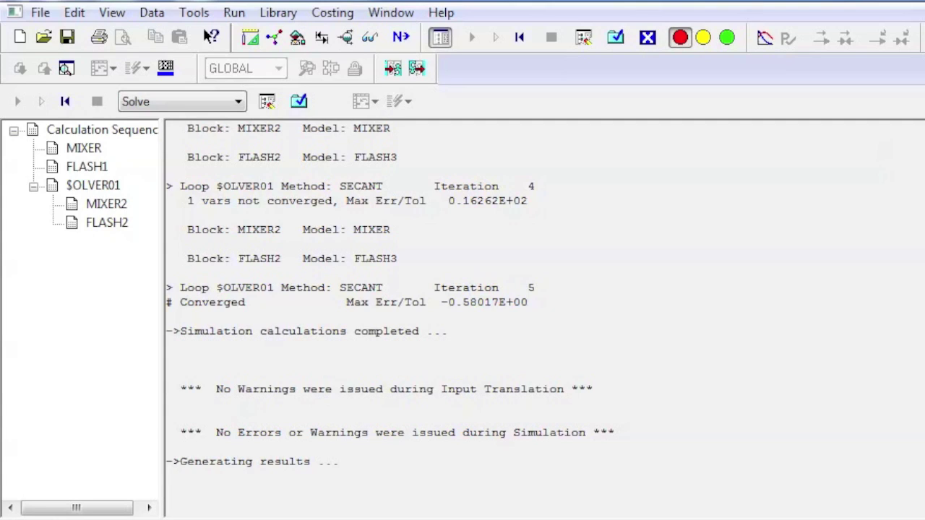
{"action": "left_click_drag", "start_coordinate": [433, 287], "coordinate": [535, 288]}
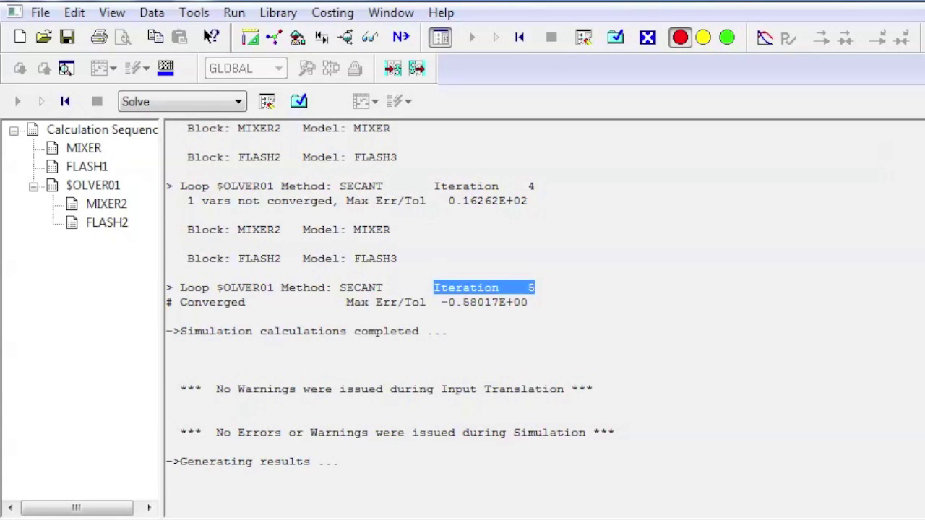
{"action": "scroll", "coordinate": [535, 318], "scroll_direction": "up", "scroll_amount": 15}
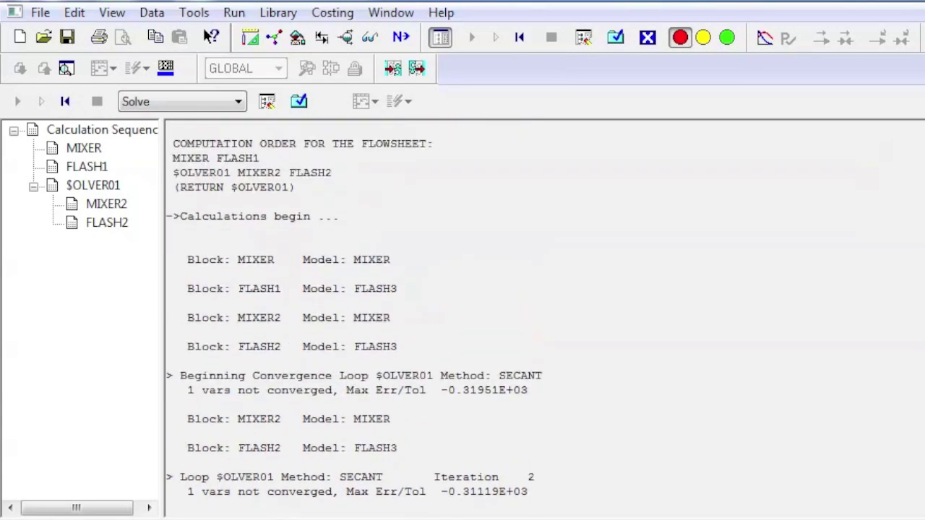
{"action": "scroll", "coordinate": [535, 318], "scroll_direction": "down", "scroll_amount": 15}
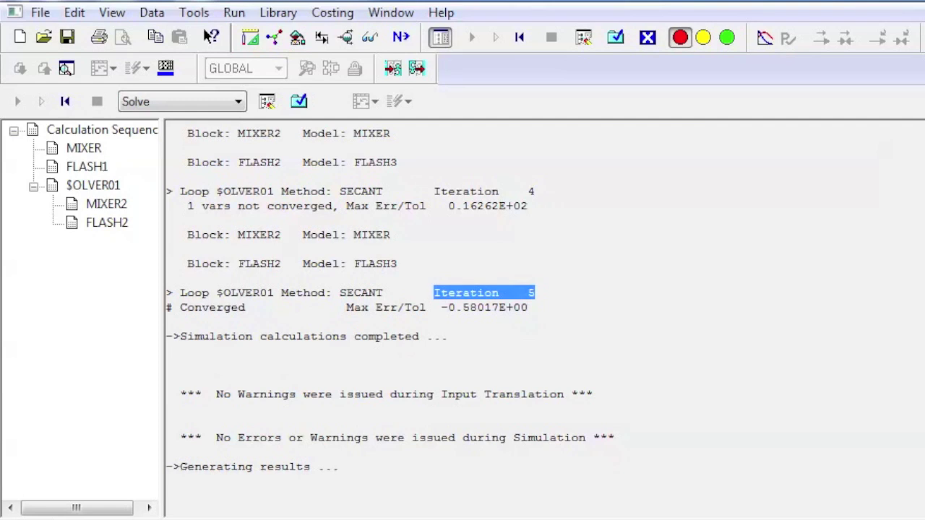
Step: Open the results summary and examine the DS-1 final values in the convergence results
{"action": "left_click", "coordinate": [647, 36]}
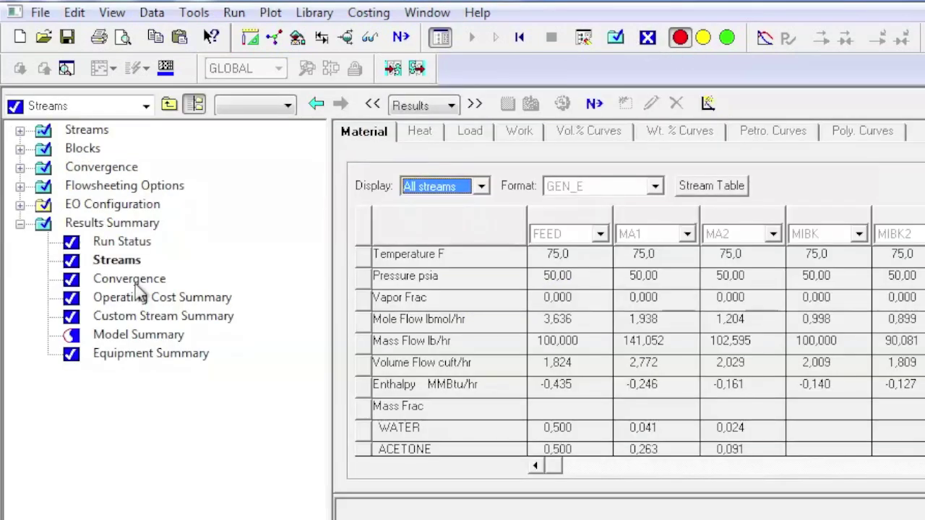
{"action": "left_click", "coordinate": [139, 284]}
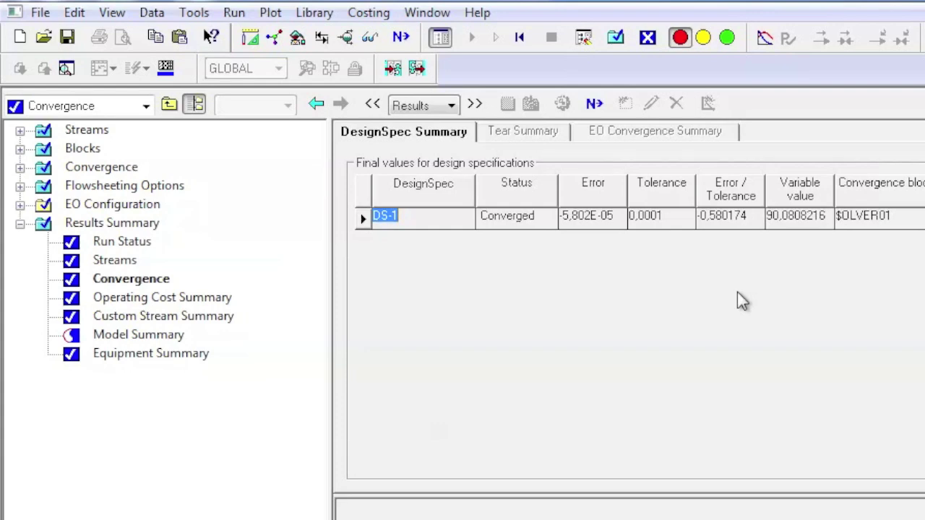
{"action": "left_click", "coordinate": [591, 221]}
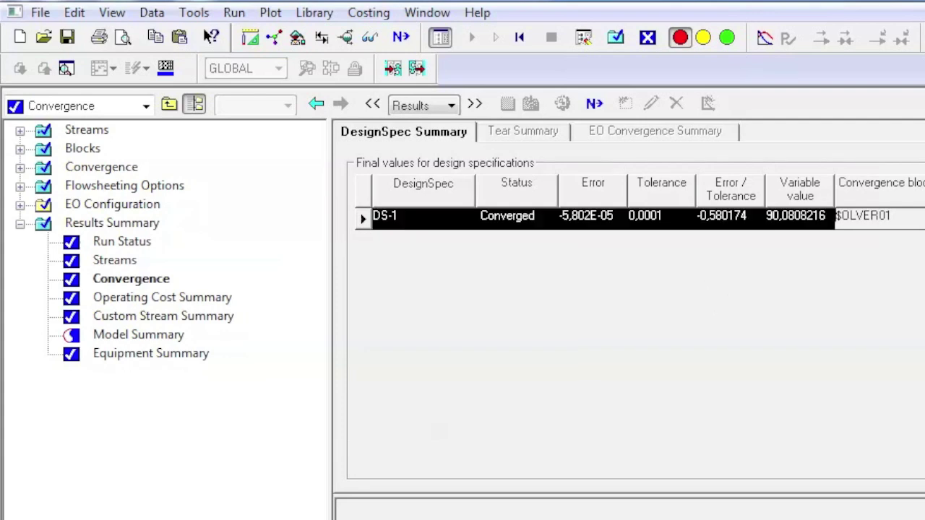